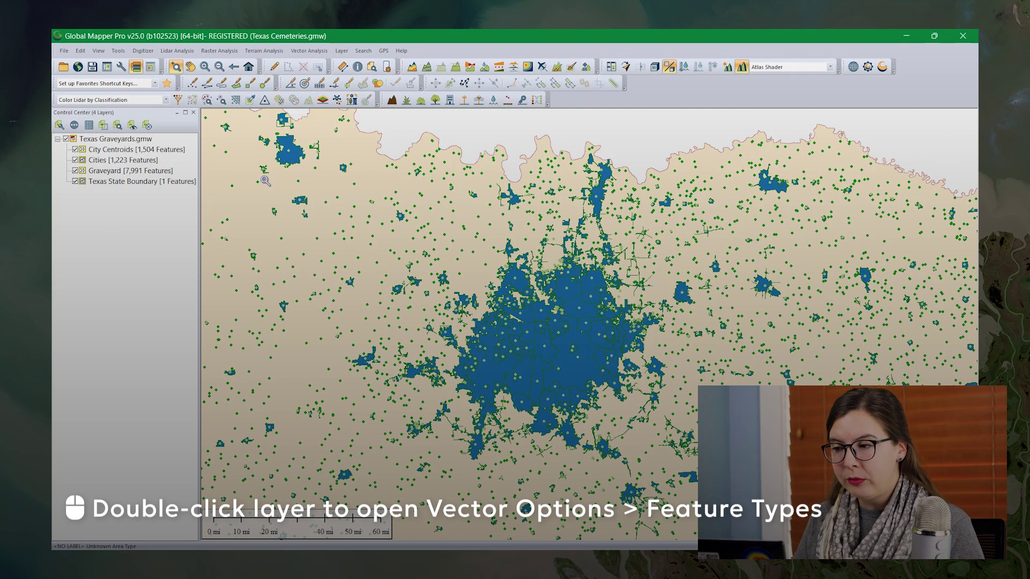
# Step: Open the Vector Options dialog for the City Centroids layer from the Control Center
pyautogui.doubleClick(180, 149)
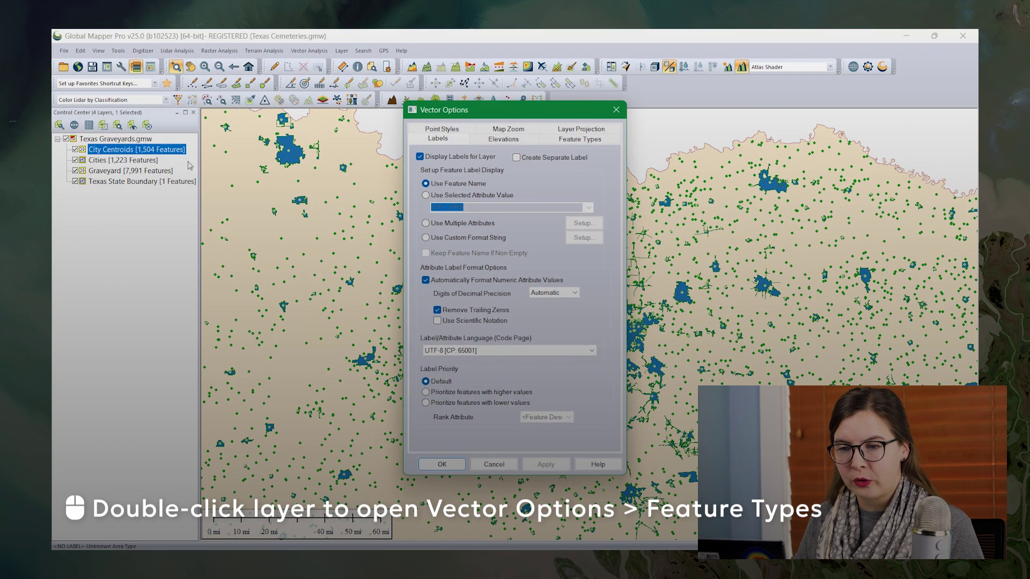
# Step: Set City Centroids unclassified points to 'City, Population Unknown' and apply that type's drawing style
pyautogui.click(595, 141)
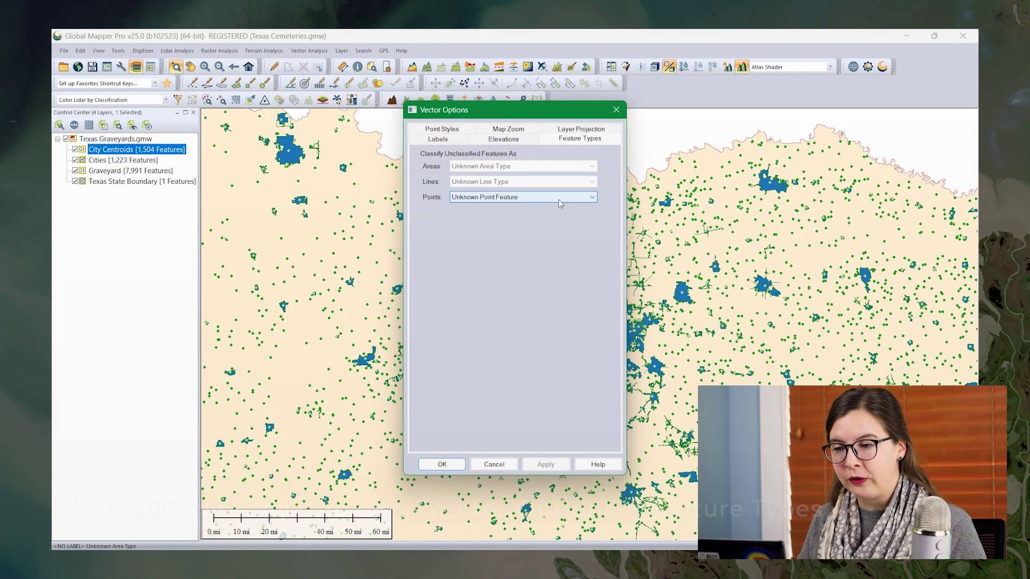
pyautogui.click(558, 199)
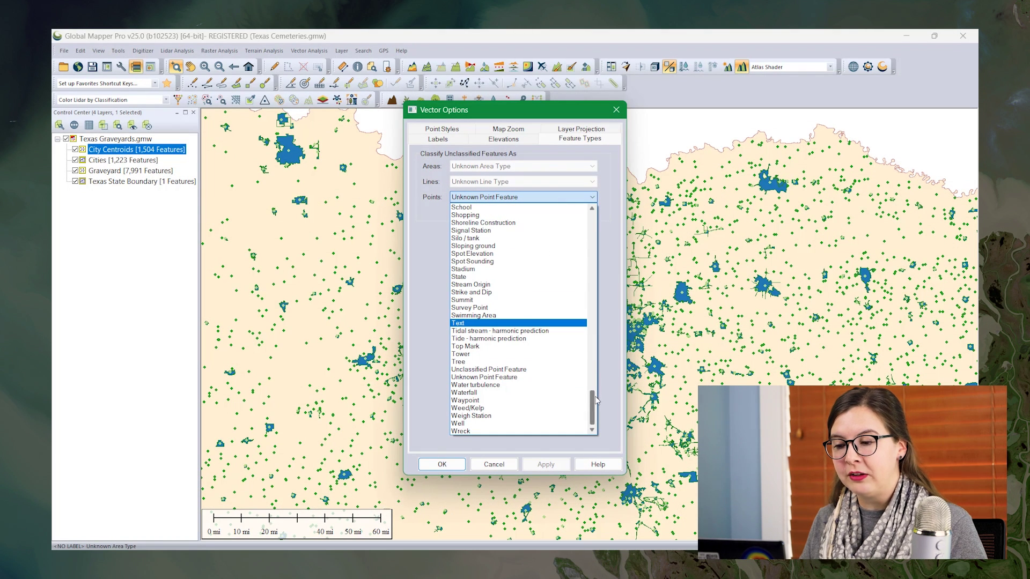
pyautogui.moveTo(596, 399); pyautogui.dragTo(582, 227)
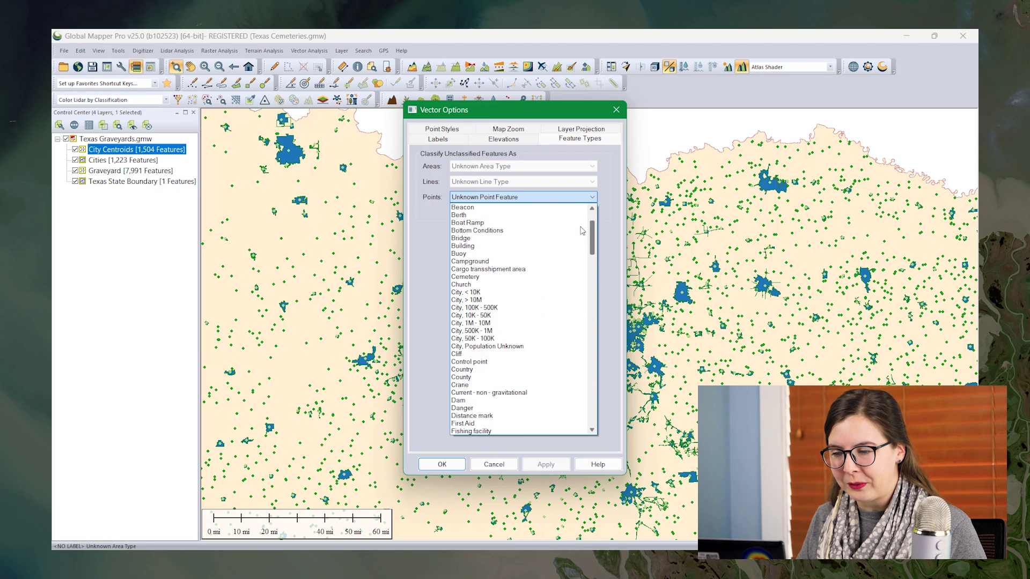
pyautogui.click(555, 347)
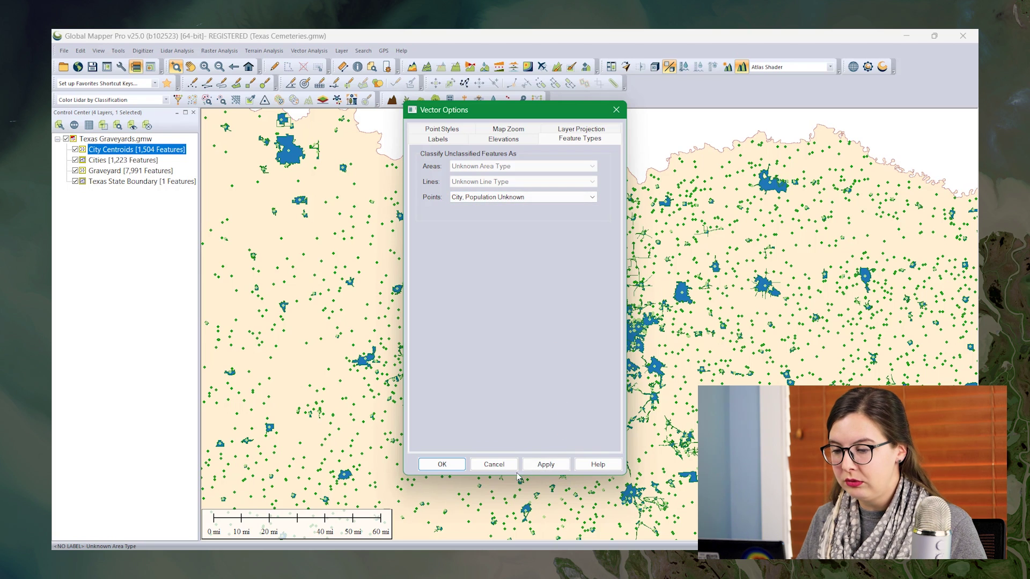
pyautogui.click(461, 468)
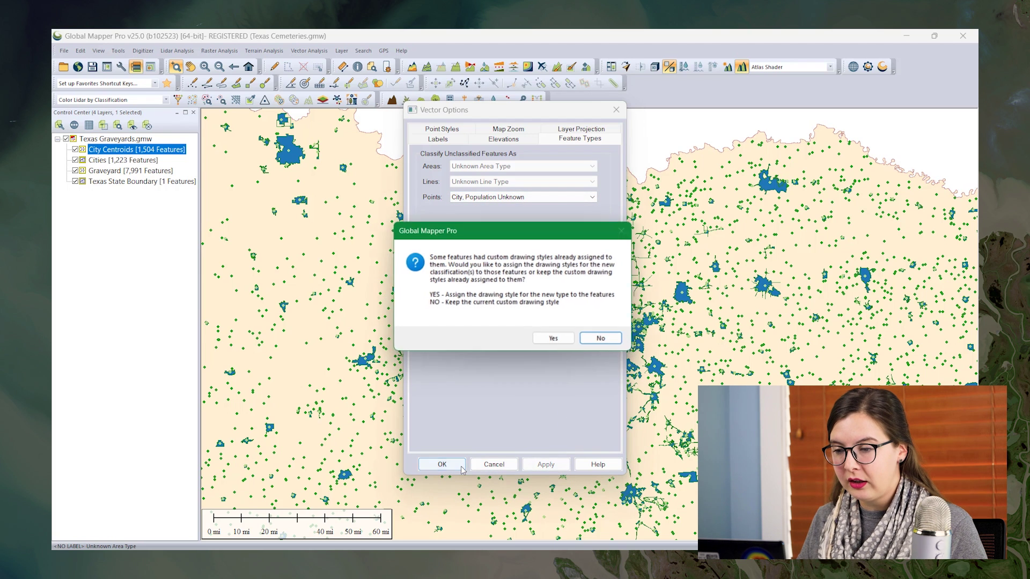
pyautogui.click(554, 340)
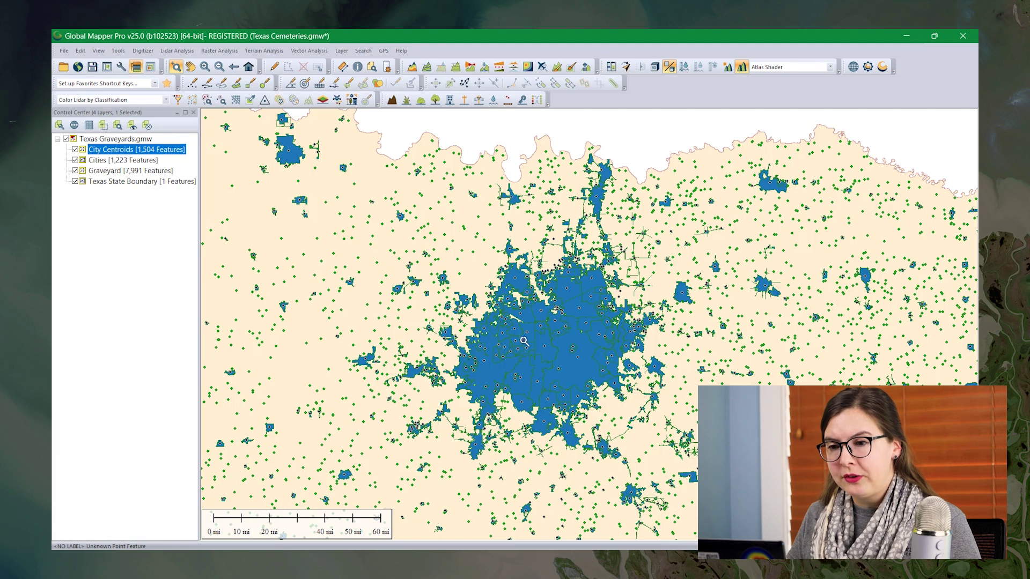
# Step: Open Configuration and browse the Point, Area and Line Styles pages, ending on Custom Symbols
pyautogui.click(122, 70)
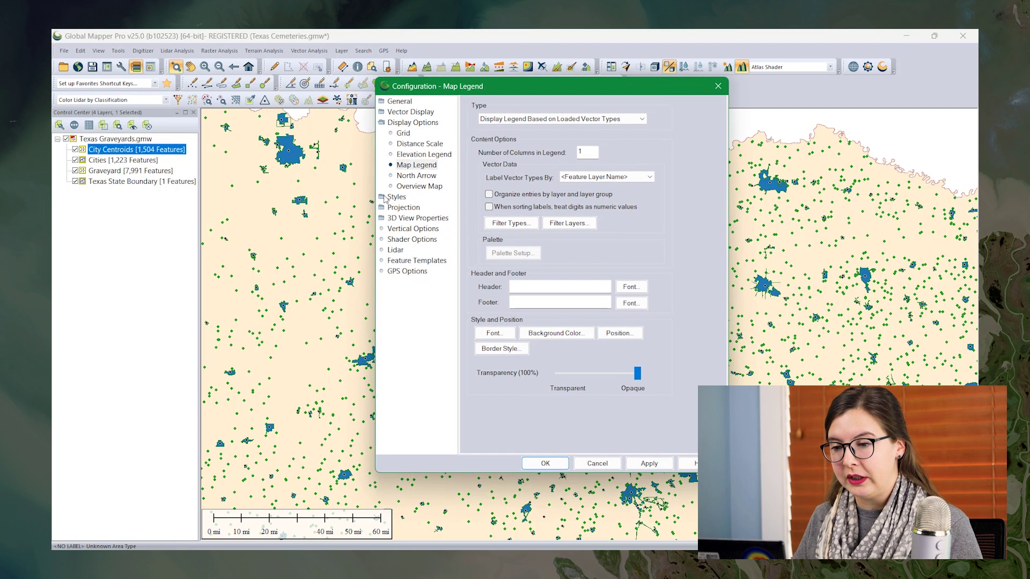
pyautogui.click(385, 197)
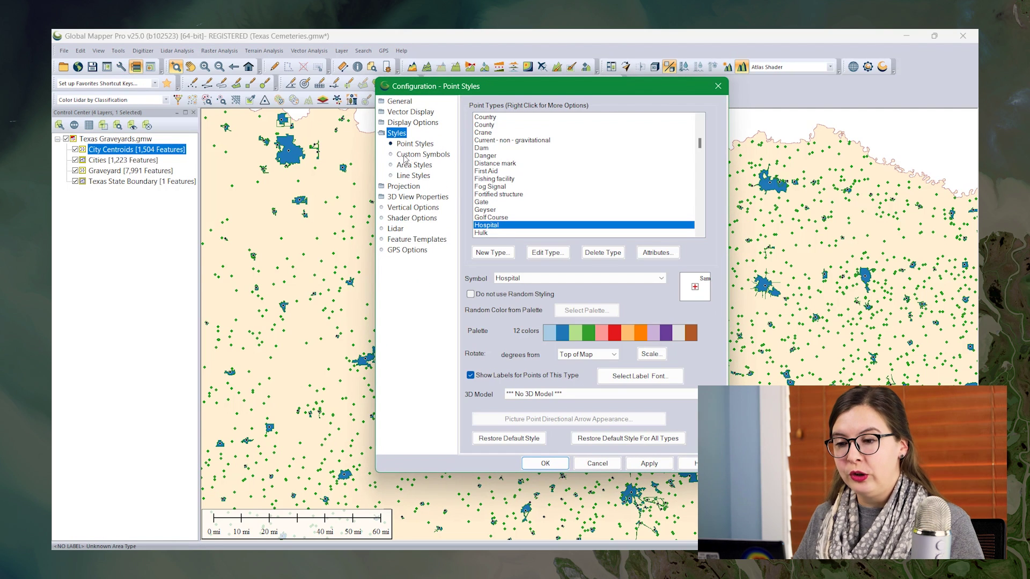
pyautogui.click(425, 166)
pyautogui.click(427, 179)
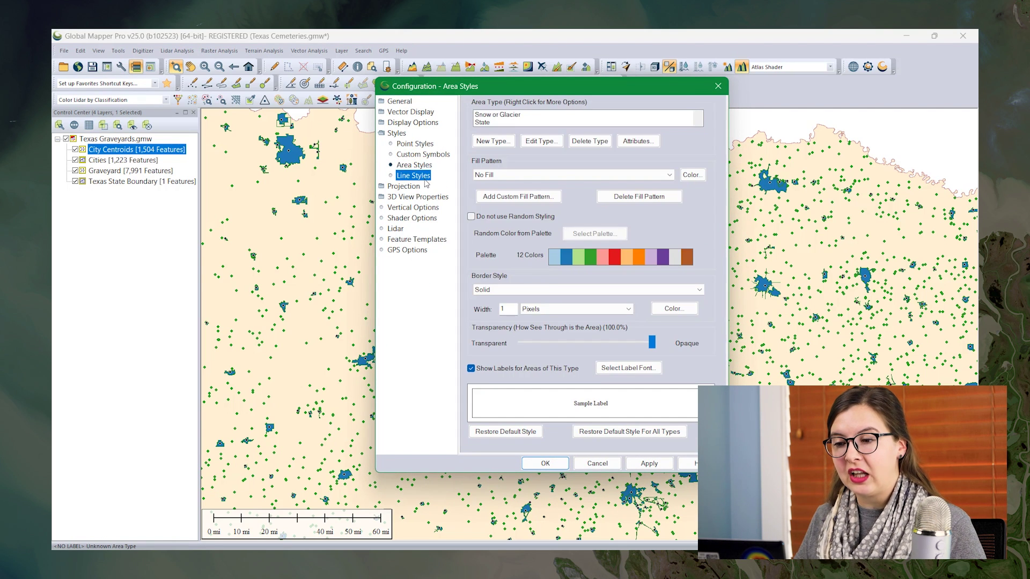
pyautogui.click(421, 147)
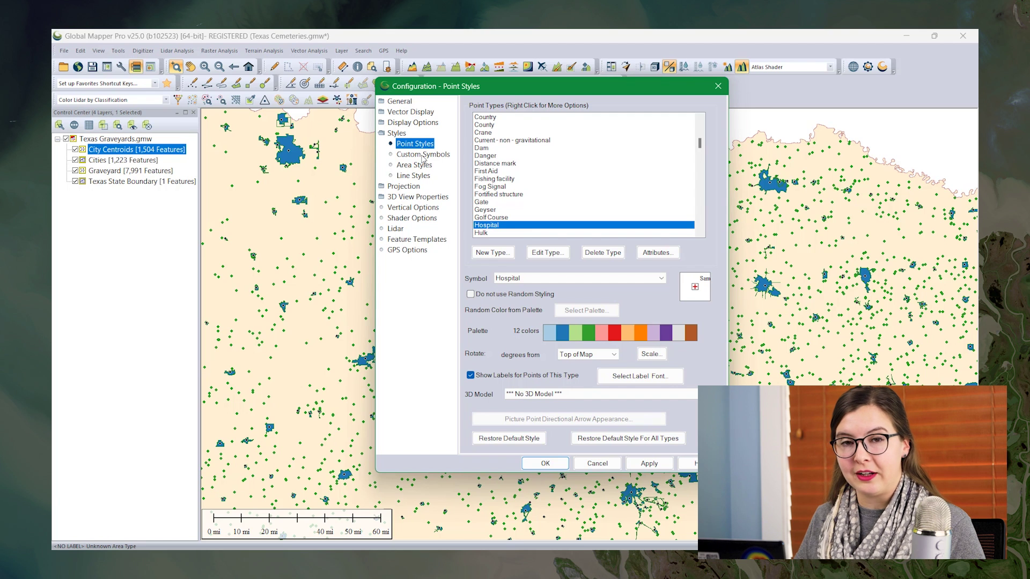
pyautogui.click(424, 155)
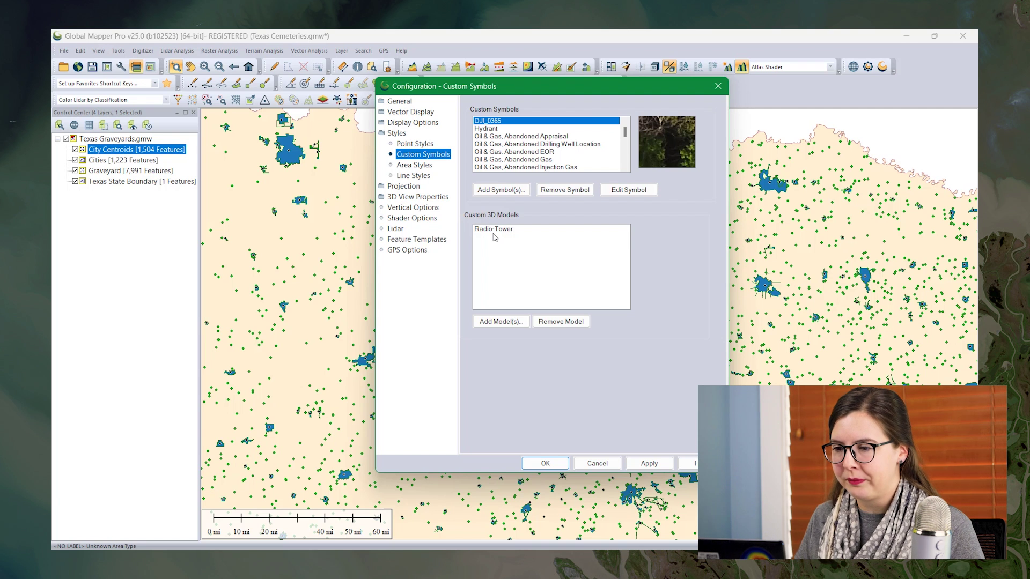
# Step: Add 24x24.png as a custom point symbol with the description 'Graveyard'
pyautogui.click(510, 196)
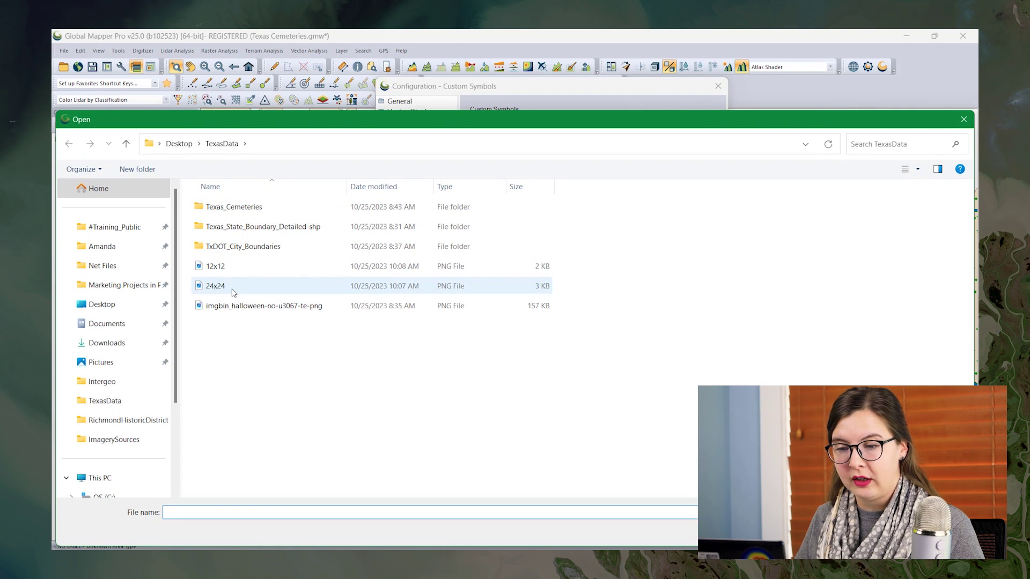
pyautogui.doubleClick(233, 294)
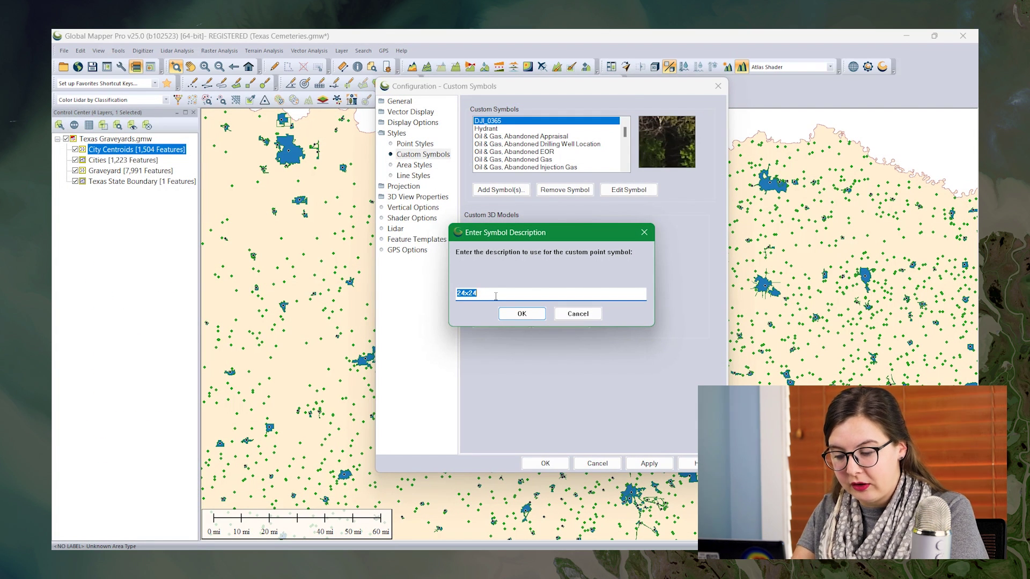
pyautogui.write('Graveyard')
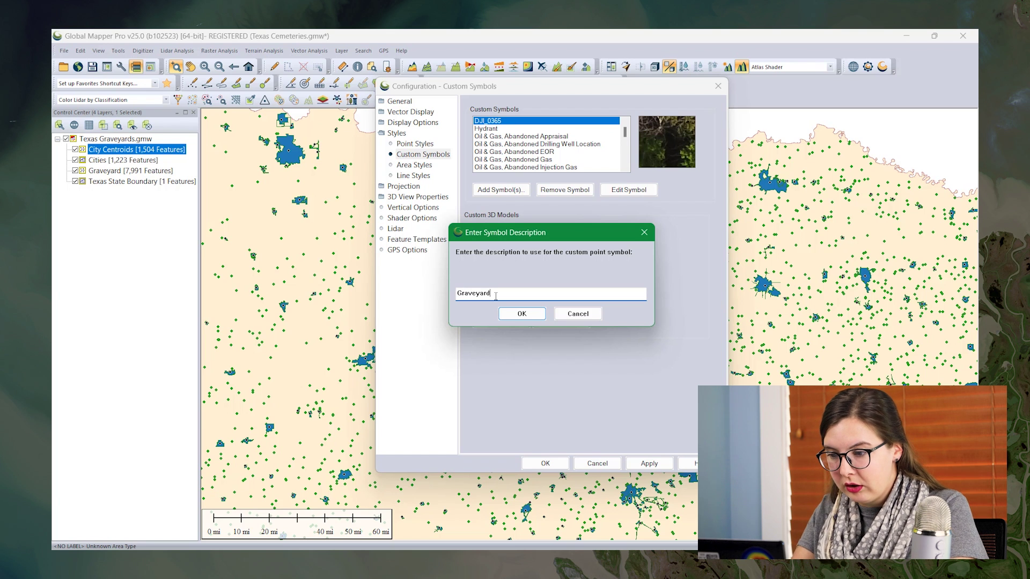
pyautogui.press('Return')
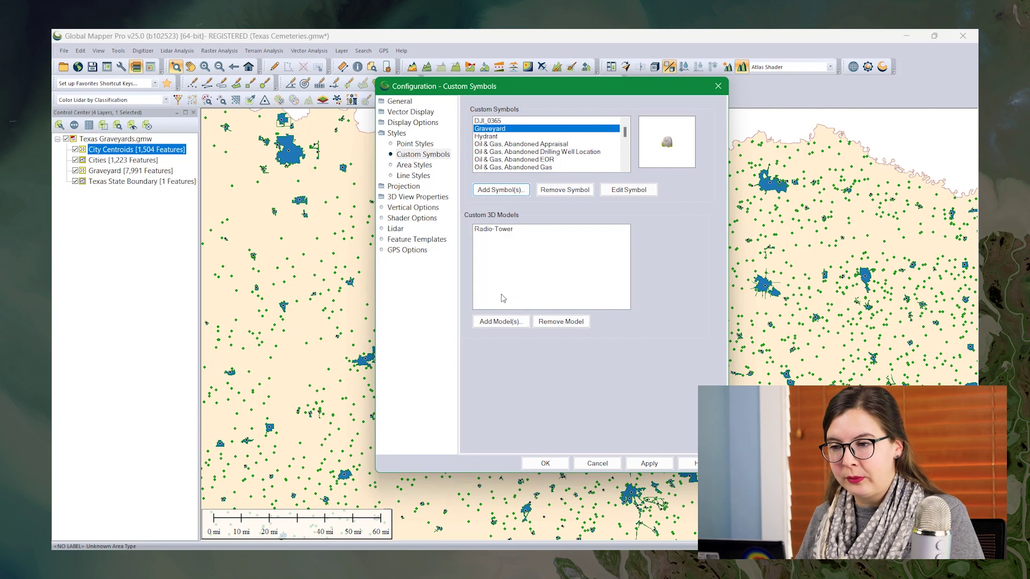
pyautogui.click(421, 145)
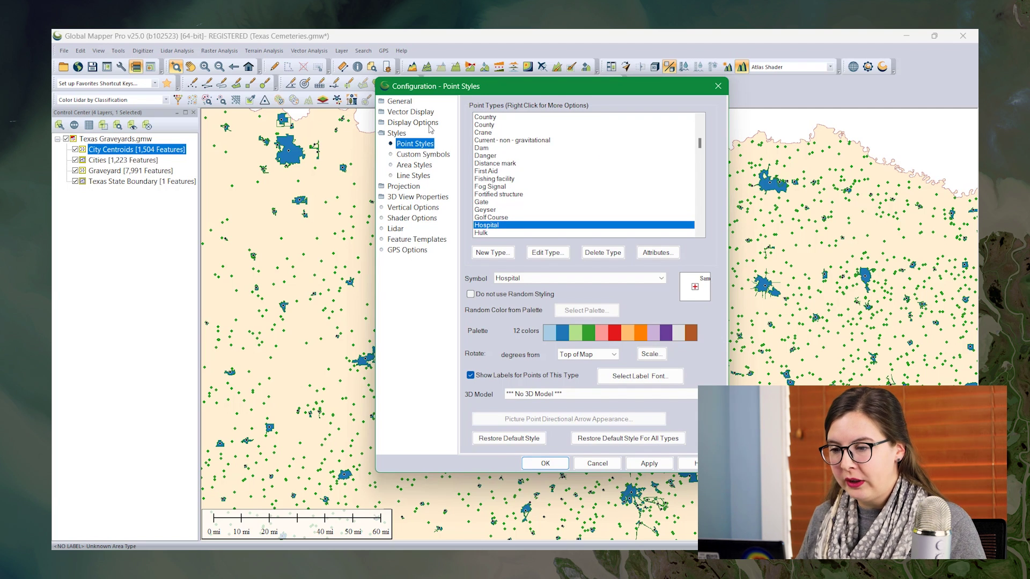
# Step: Create a new point type named 'Graveyard' that uses the Graveyard symbol
pyautogui.click(490, 253)
pyautogui.write('G')
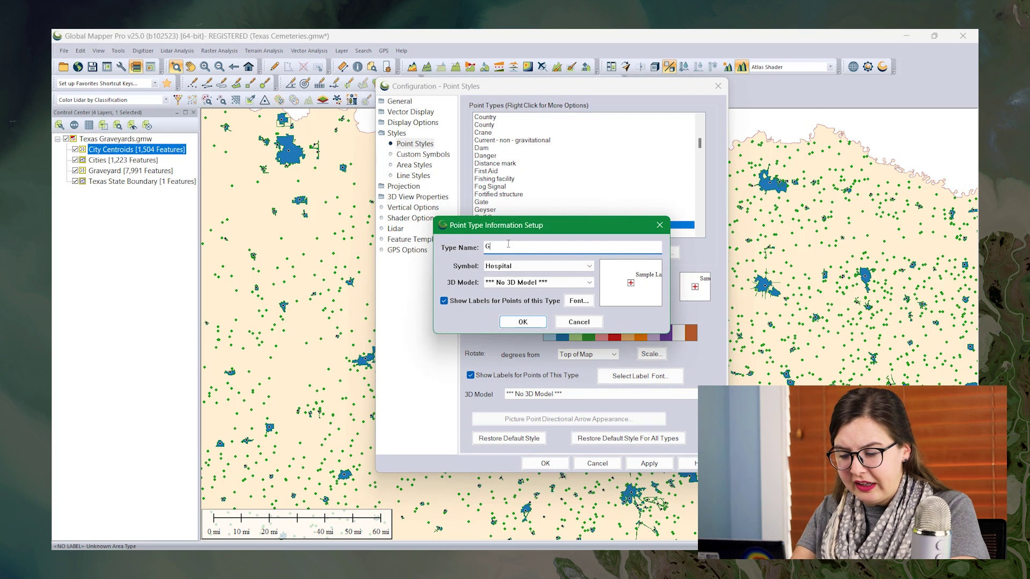
pyautogui.write('raveyard')
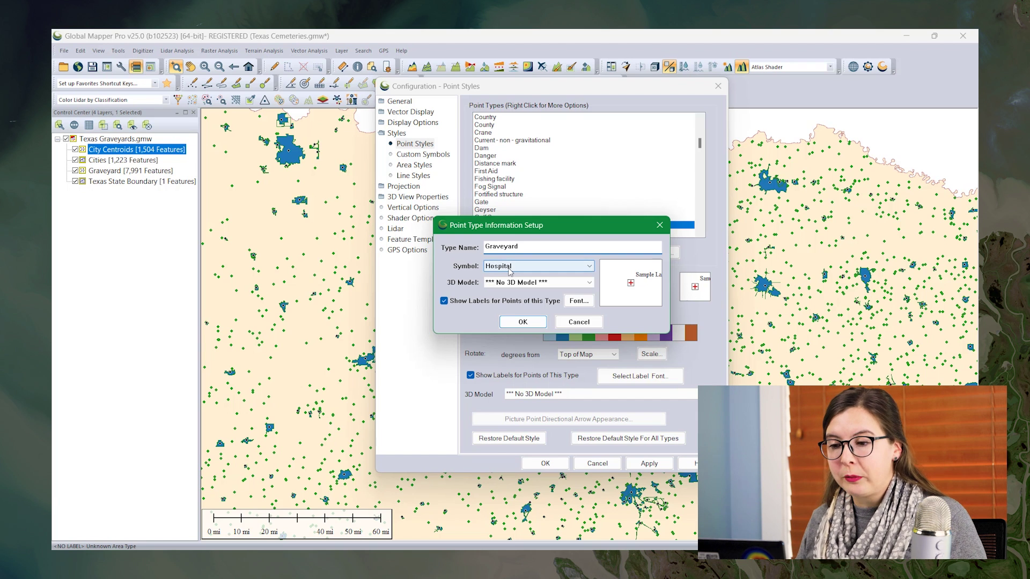
pyautogui.click(509, 268)
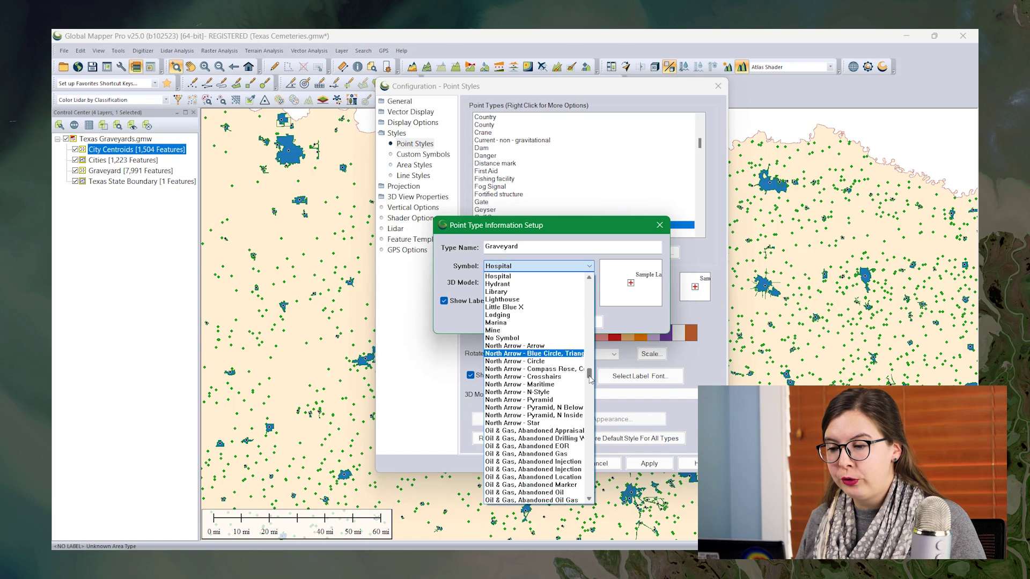
pyautogui.moveTo(590, 378); pyautogui.dragTo(591, 370)
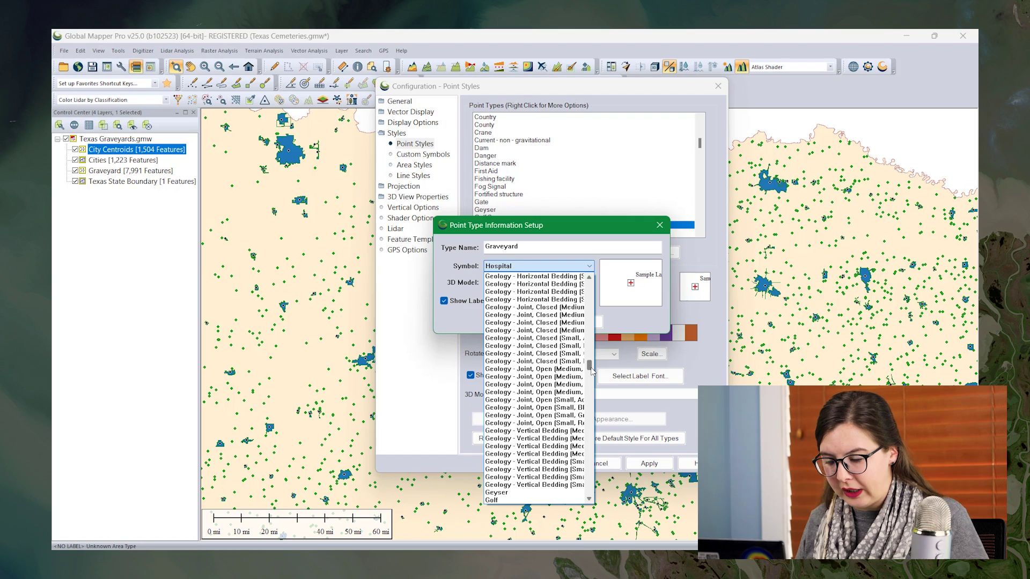
pyautogui.press('g')
pyautogui.scroll(5, 561, 359)
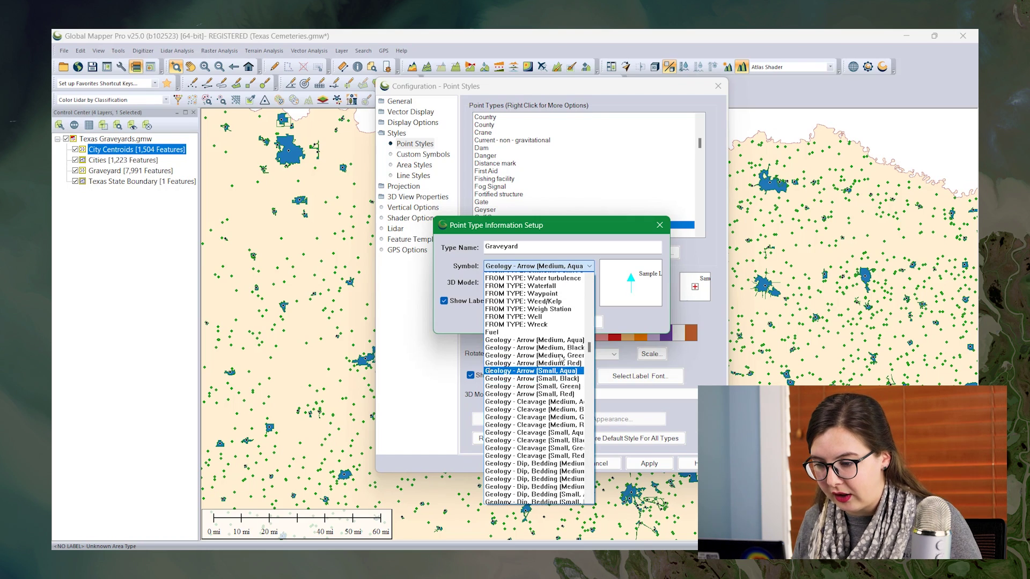
pyautogui.scroll(-15, 561, 359)
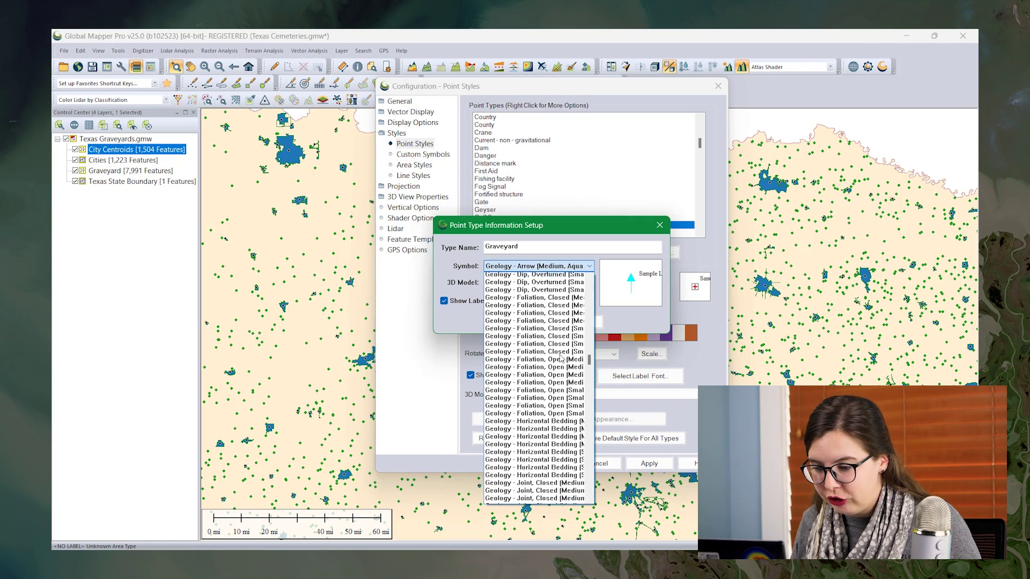
pyautogui.scroll(-10, 561, 358)
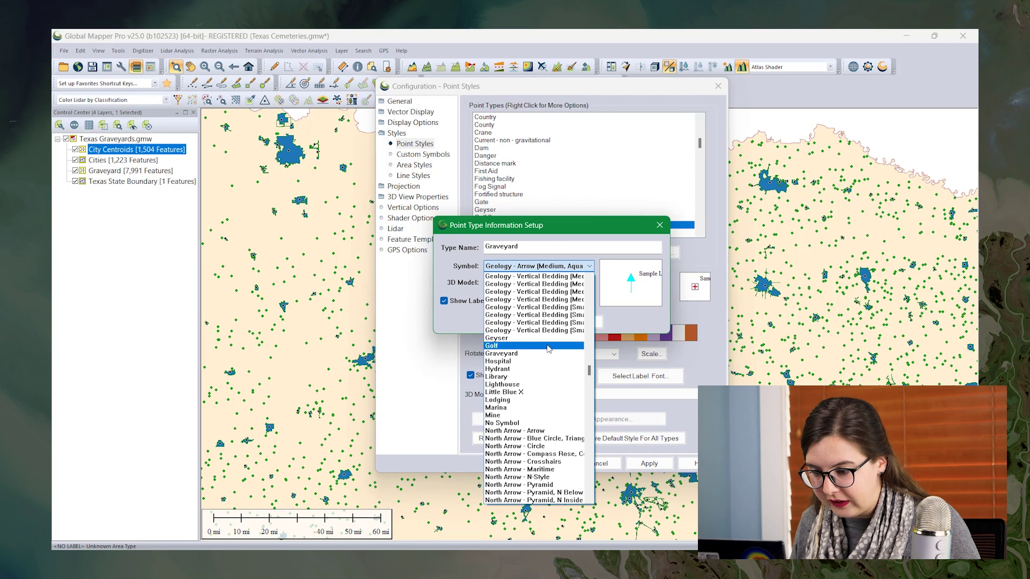
pyautogui.click(543, 354)
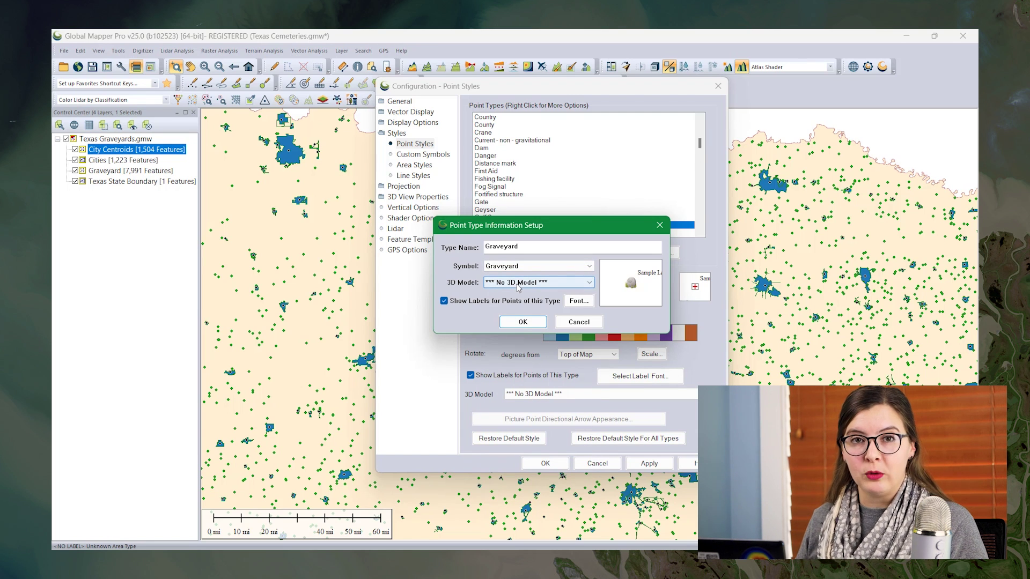
pyautogui.click(522, 322)
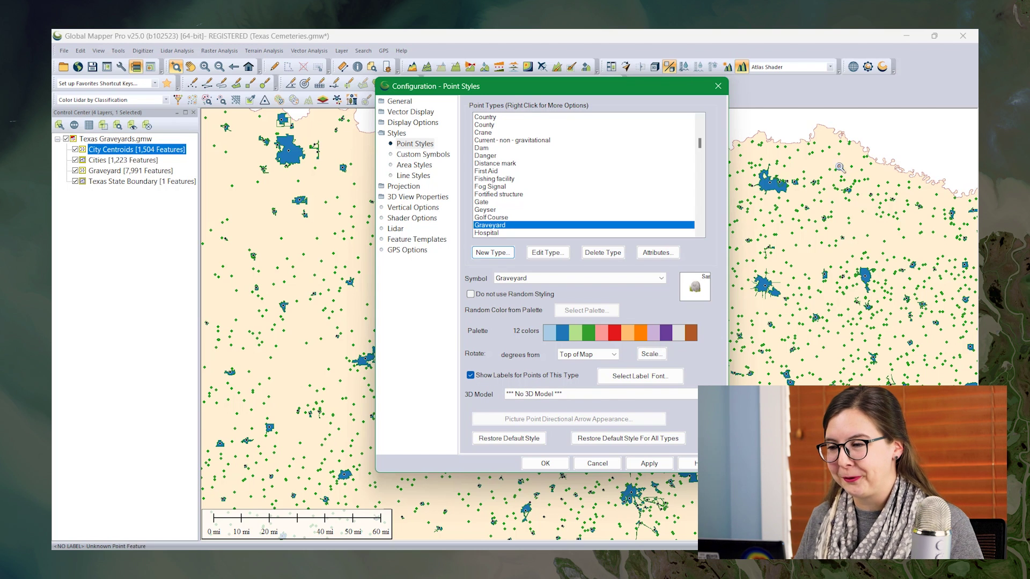
# Step: Close Configuration and classify the Graveyard layer's unclassified points as the Graveyard type
pyautogui.click(718, 86)
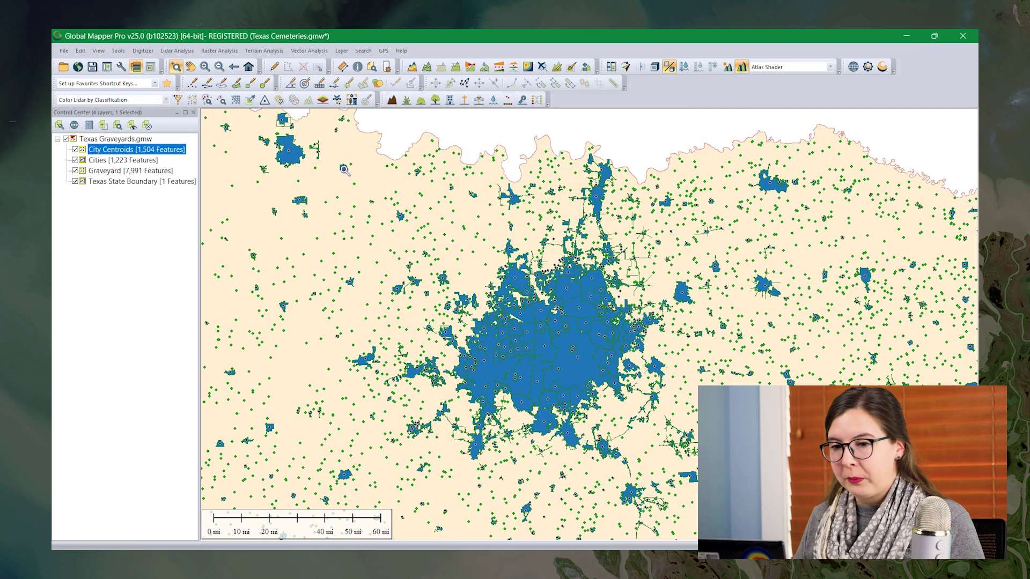
pyautogui.doubleClick(115, 172)
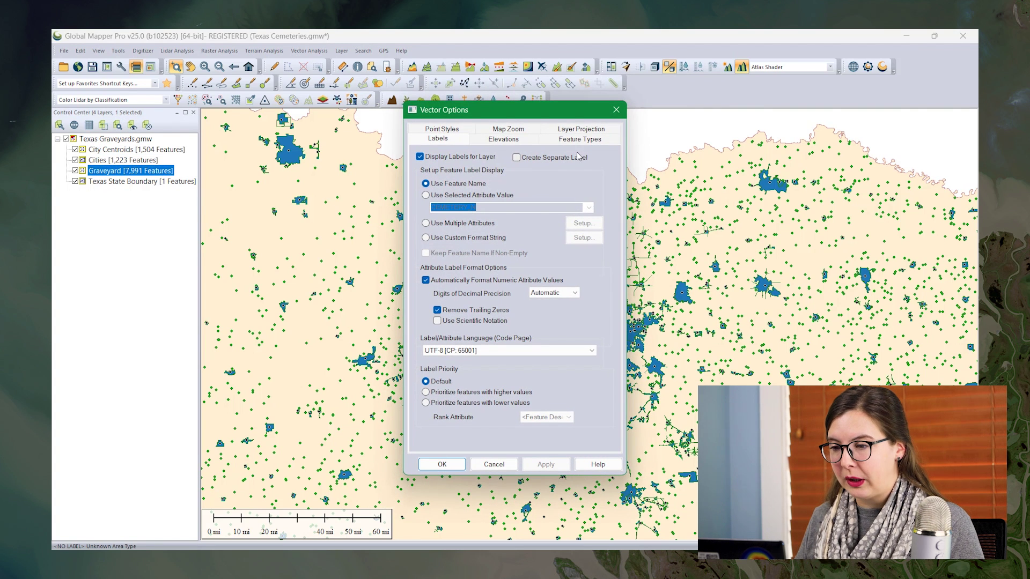
pyautogui.click(582, 140)
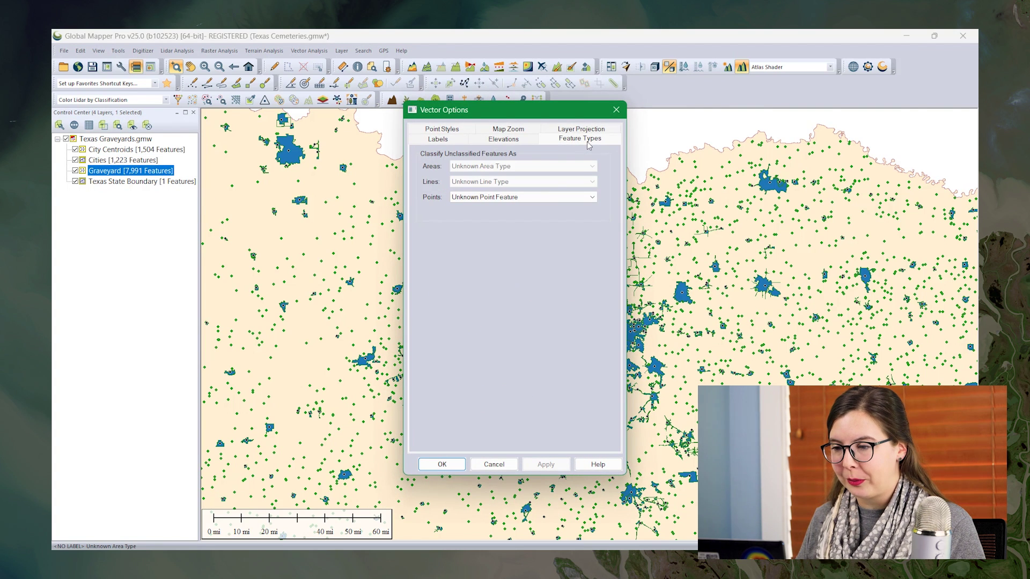
pyautogui.click(548, 200)
pyautogui.press('g')
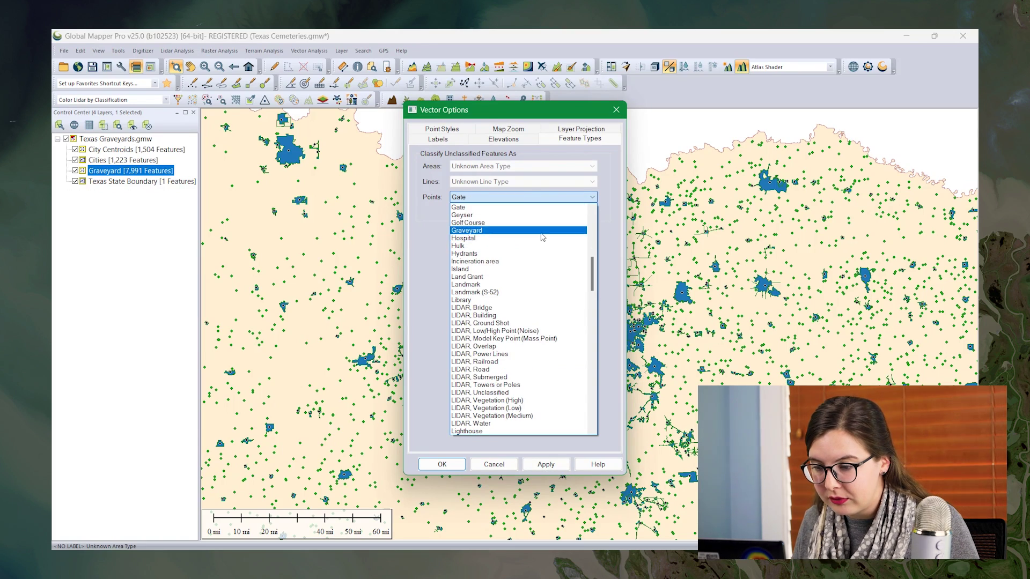
pyautogui.click(539, 231)
pyautogui.click(455, 463)
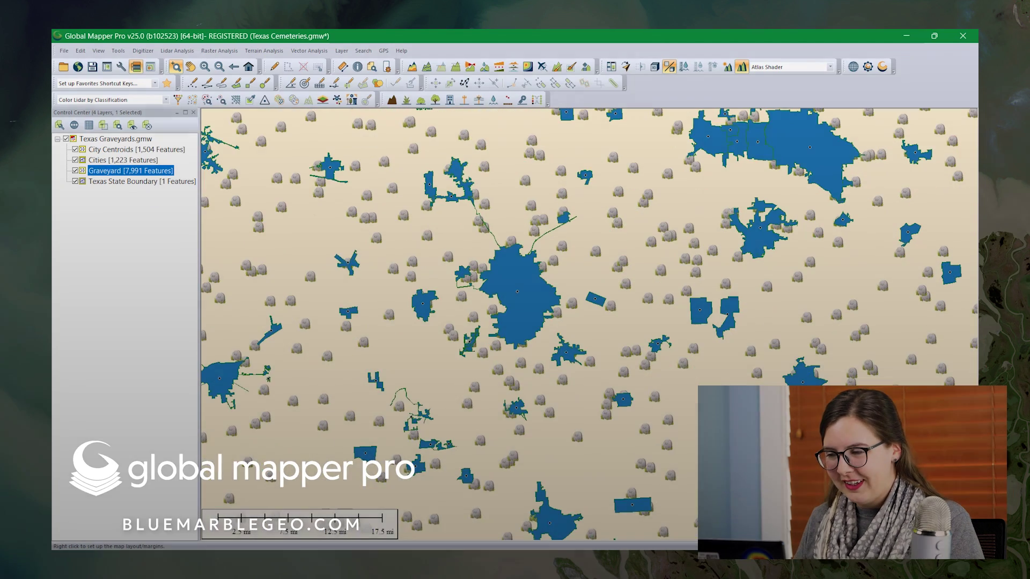
# Step: Zoom in on the map to view the individual graveyard headstone symbols
pyautogui.scroll(4, 615, 382)
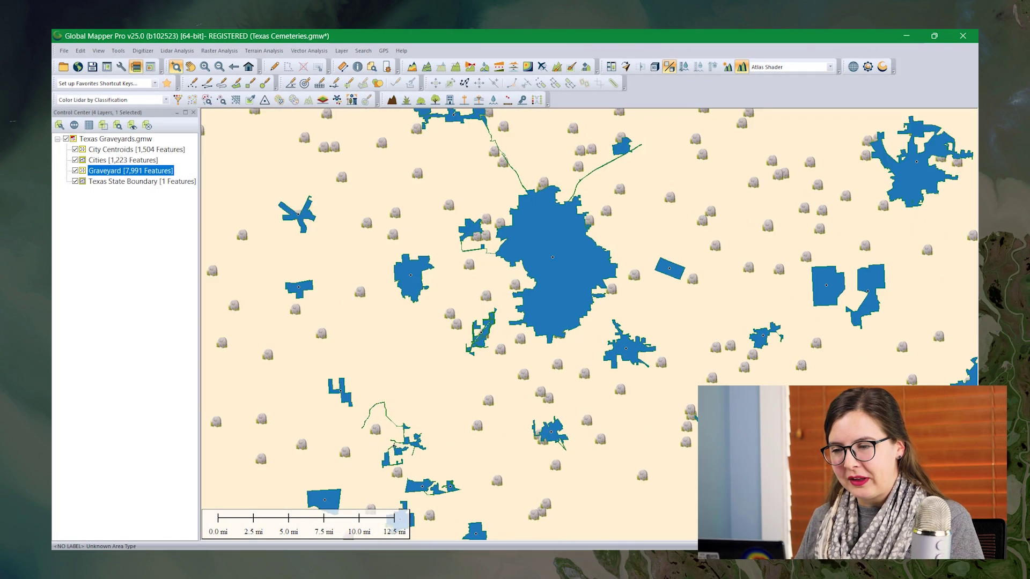